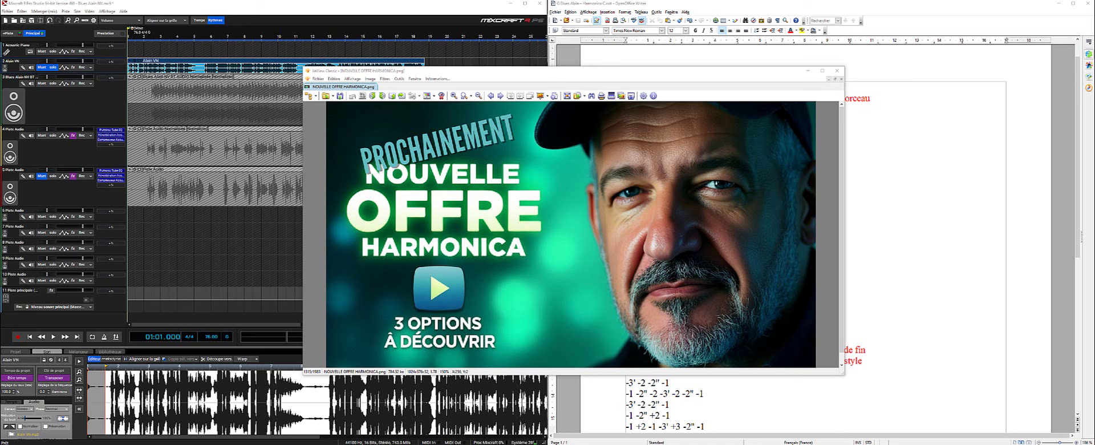
Put away the image preview and increase the height of track 2 in the arrangement.
click(406, 8)
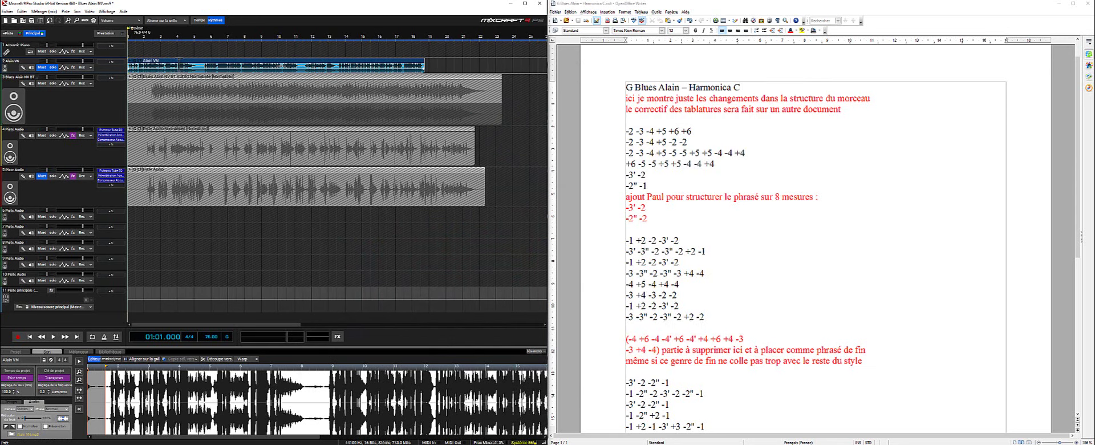
drag(117, 75, 116, 100)
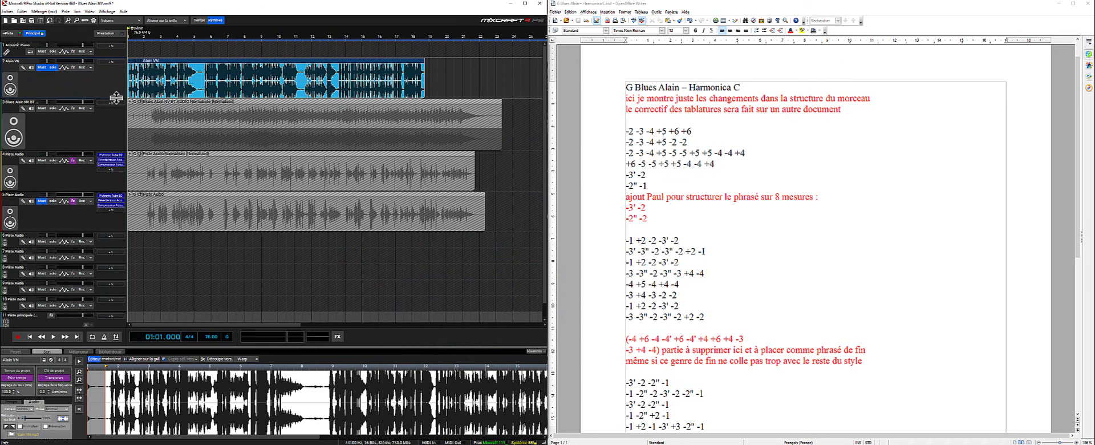
Play soloed track 2 from the start to its end, lowering its volume slightly, and return the playhead to the beginning.
click(53, 336)
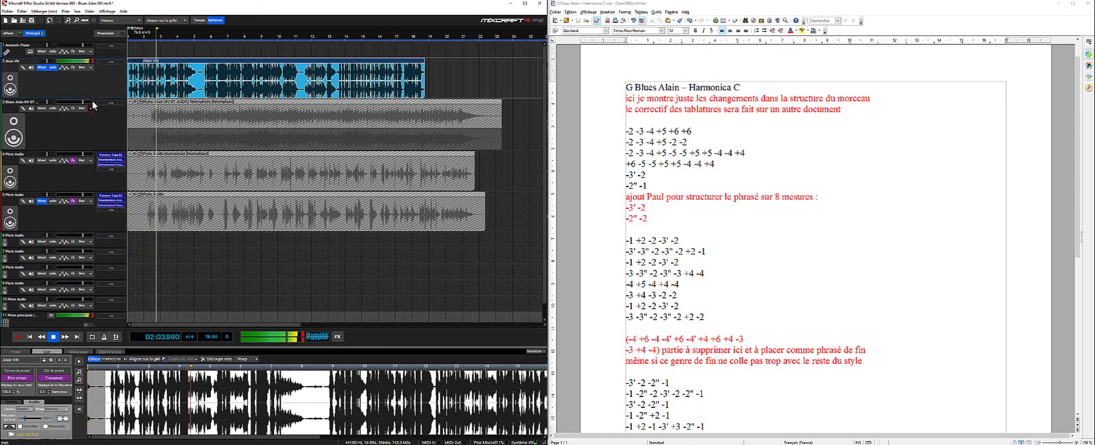
mouse_move(81, 58)
drag(82, 59, 74, 59)
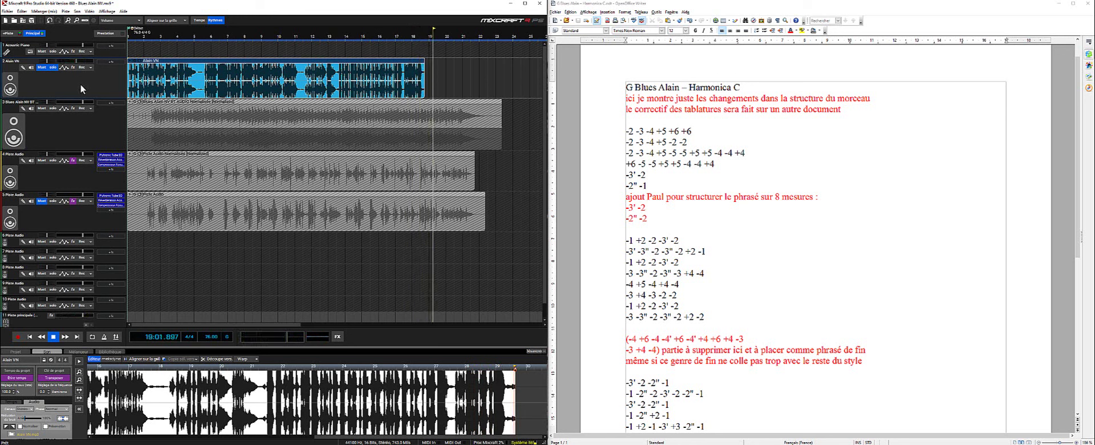
click(50, 336)
click(40, 337)
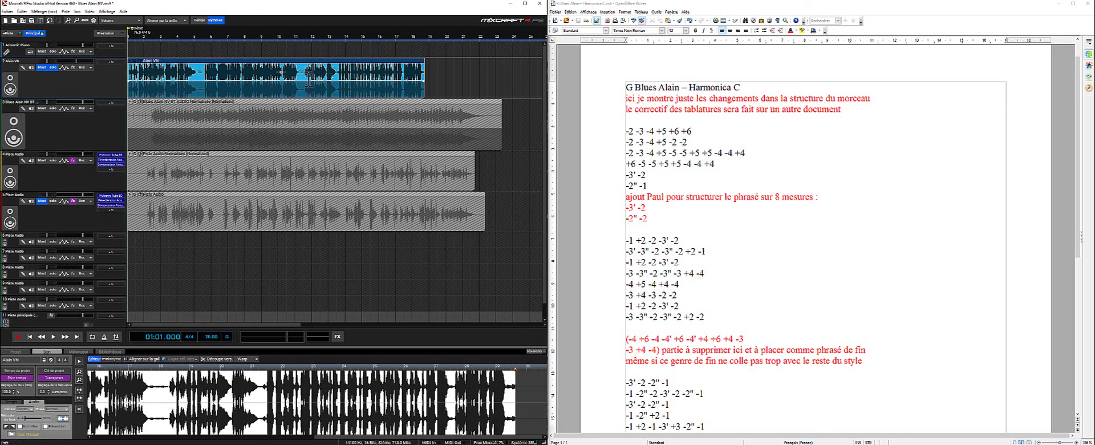
Play the soloed track from bar 11, beat 3 and stop shortly after bar 13 begins.
click(305, 51)
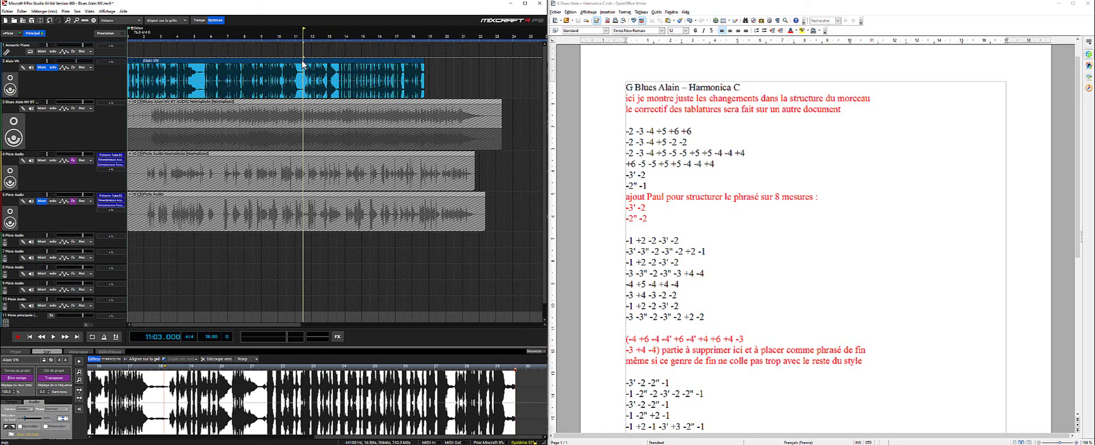
click(53, 336)
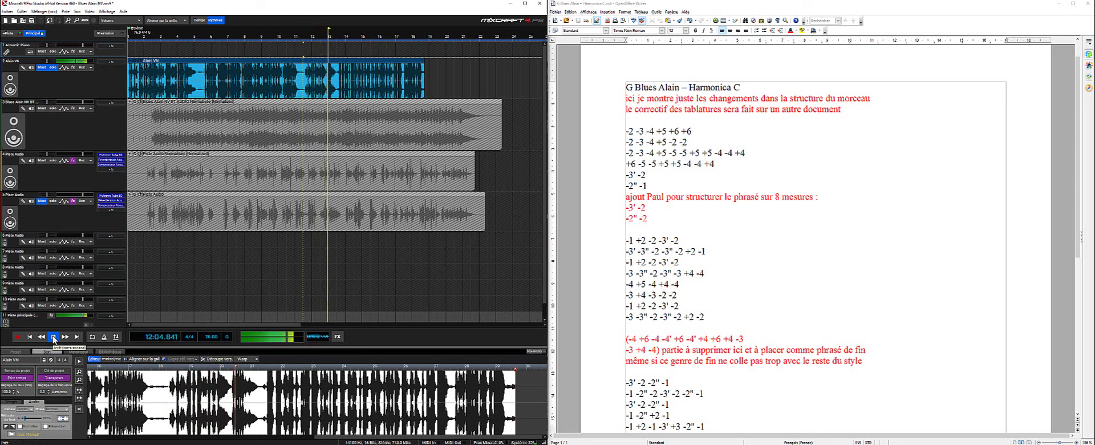
click(53, 337)
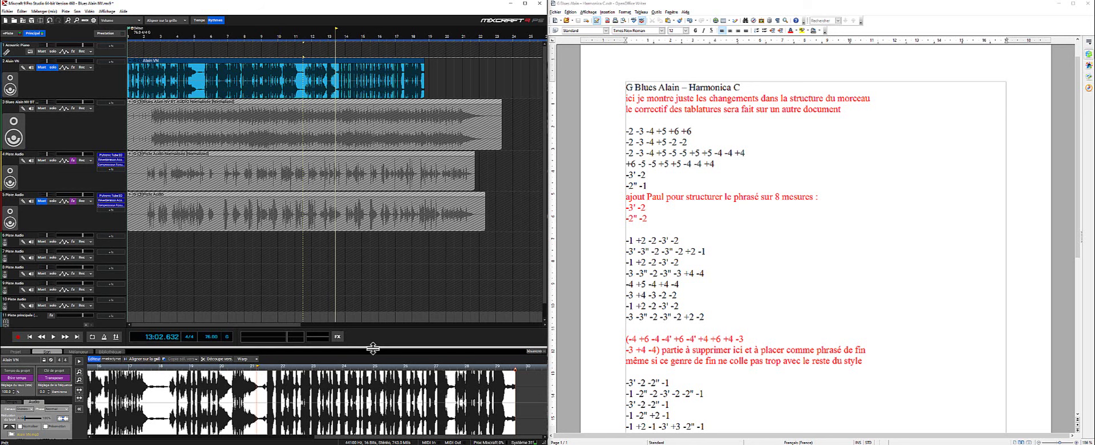
Switch to Band-in-a-Box, play the chord grid from the first bar, and review it through to the end chord.
key(alt+Tab)
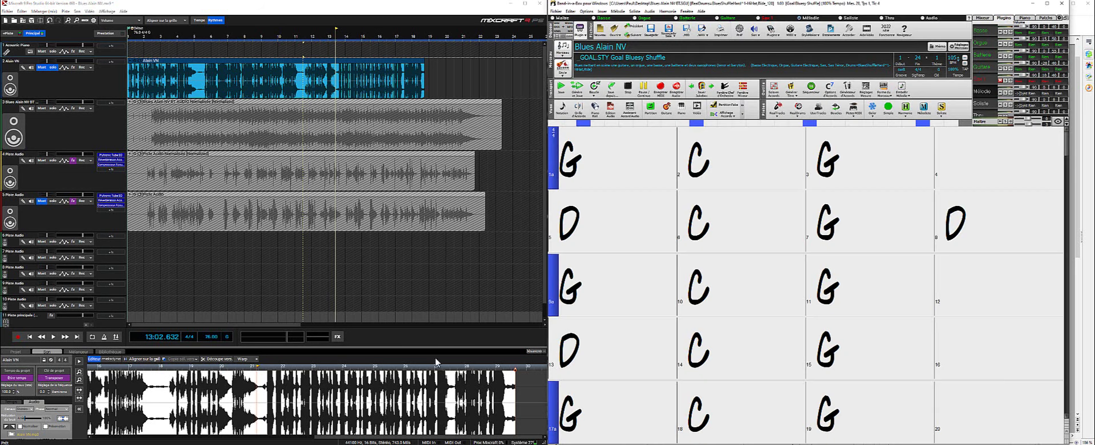
scroll(657, 177, down, 4)
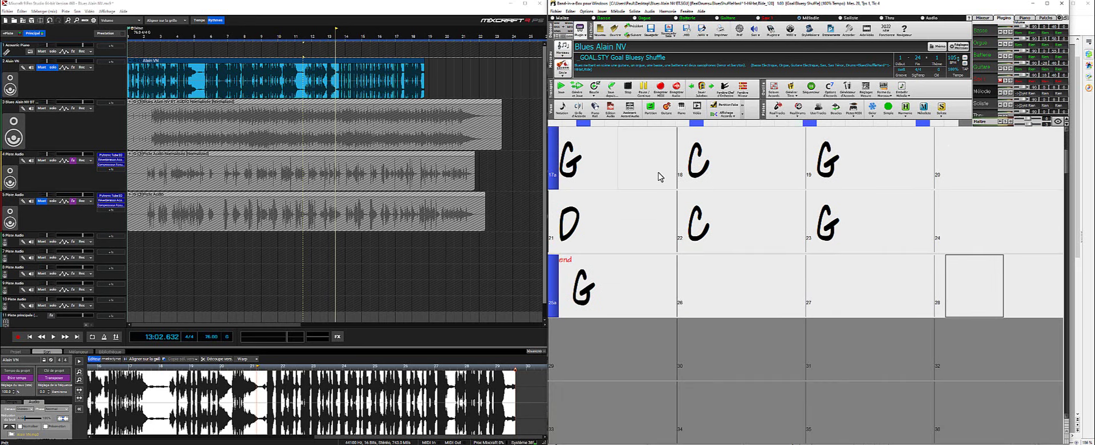
scroll(658, 177, up, 4)
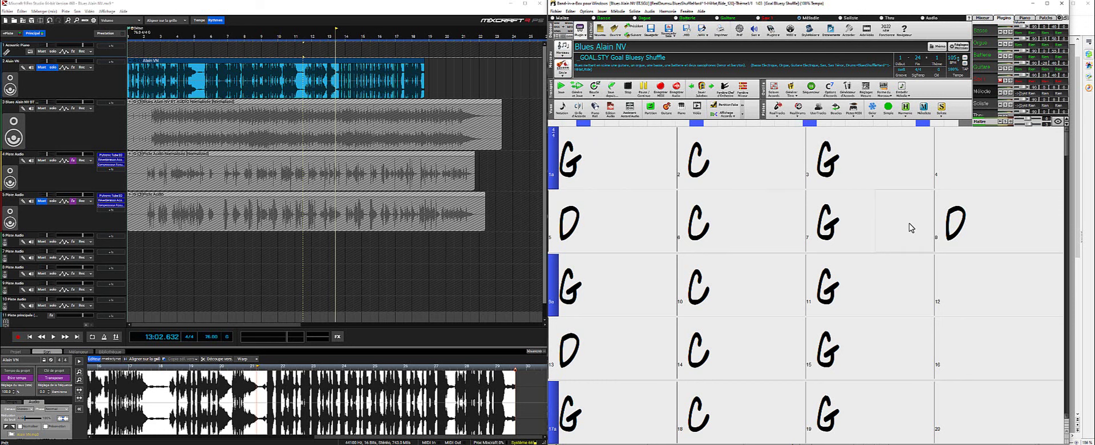
click(626, 157)
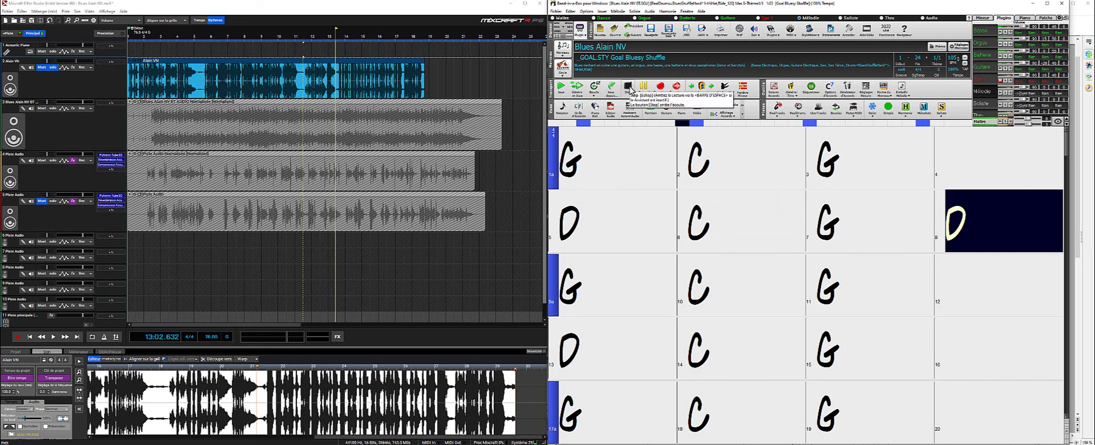
click(630, 88)
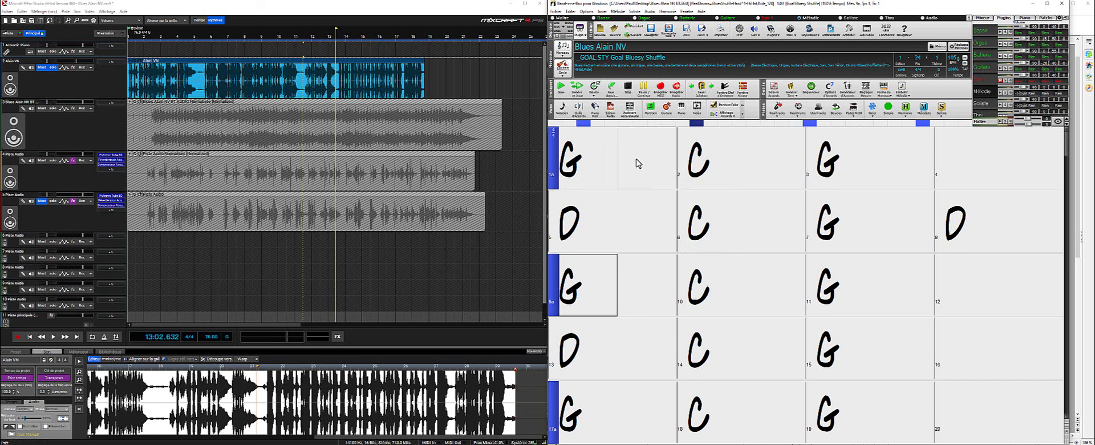
scroll(757, 243, down, 1)
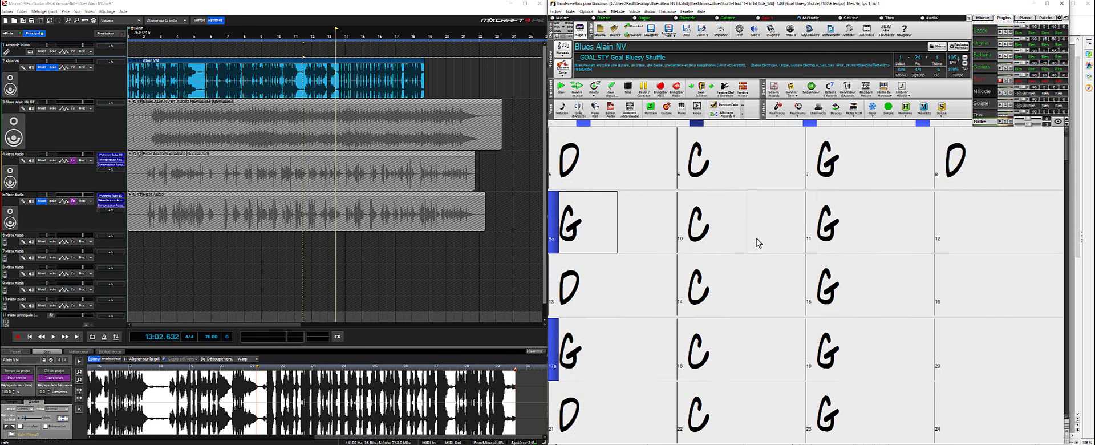
scroll(750, 228, down, 1)
scroll(787, 268, down, 1)
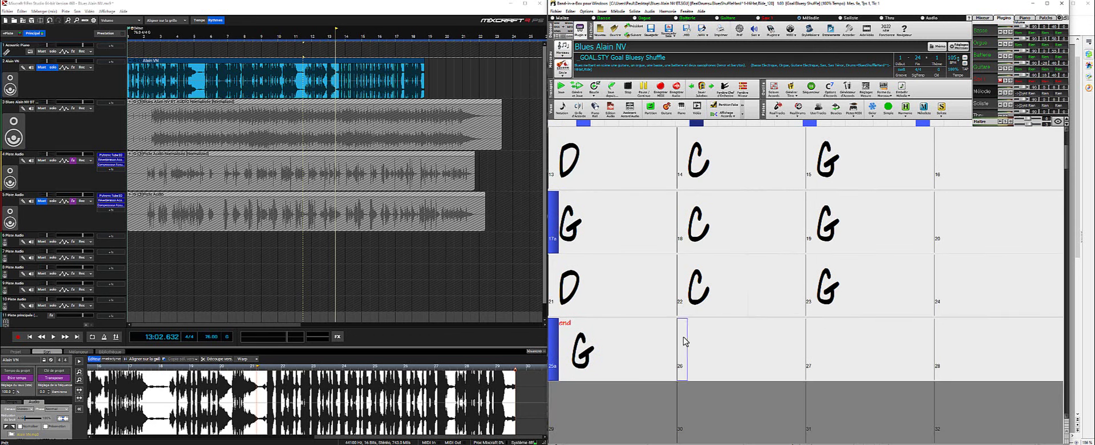
scroll(687, 320, up, 3)
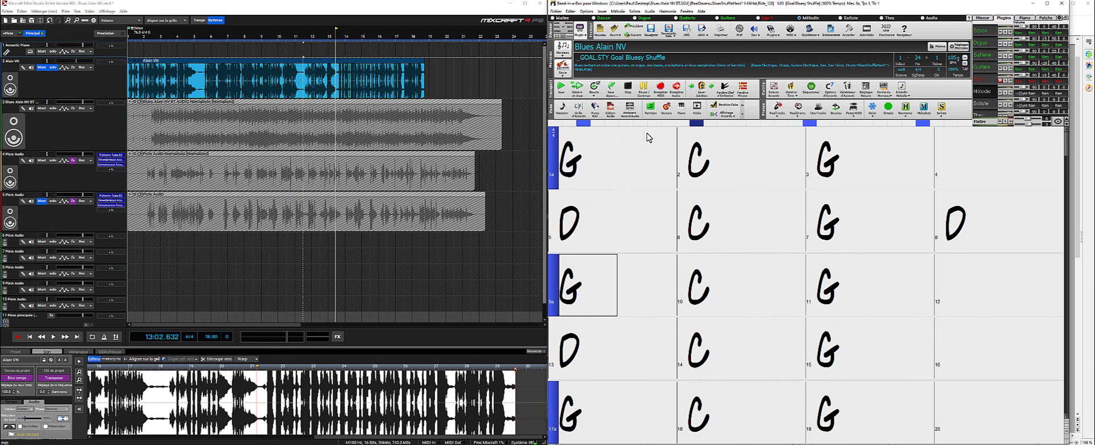
Return to Mixcraft and make the backing track and track 4 audible in place of track 2.
click(52, 108)
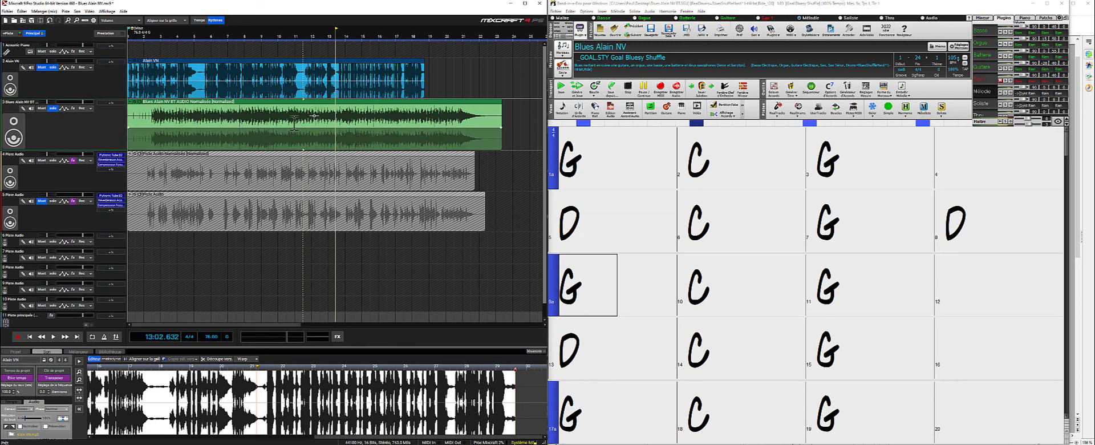
click(205, 170)
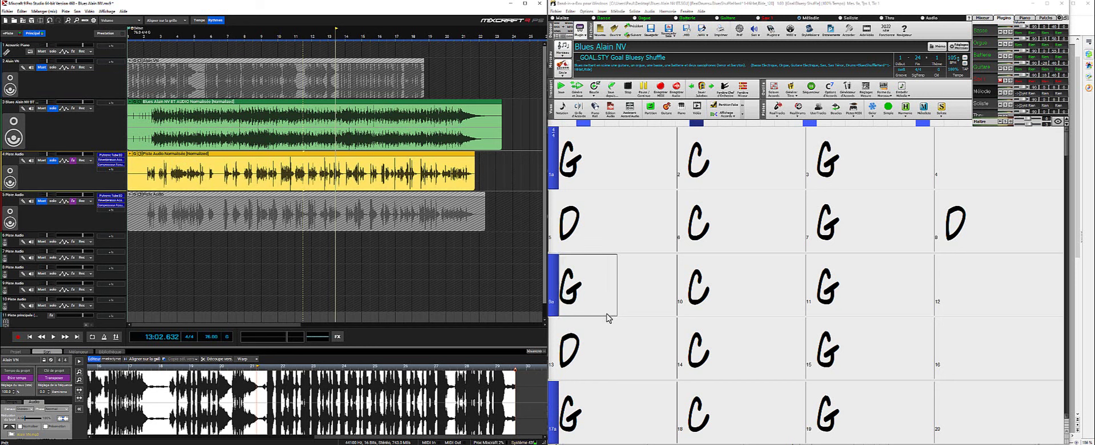
Switch to the tablature document in OpenOffice Writer and review the red structure notes, the third section and the FINAL phrase.
click(577, 413)
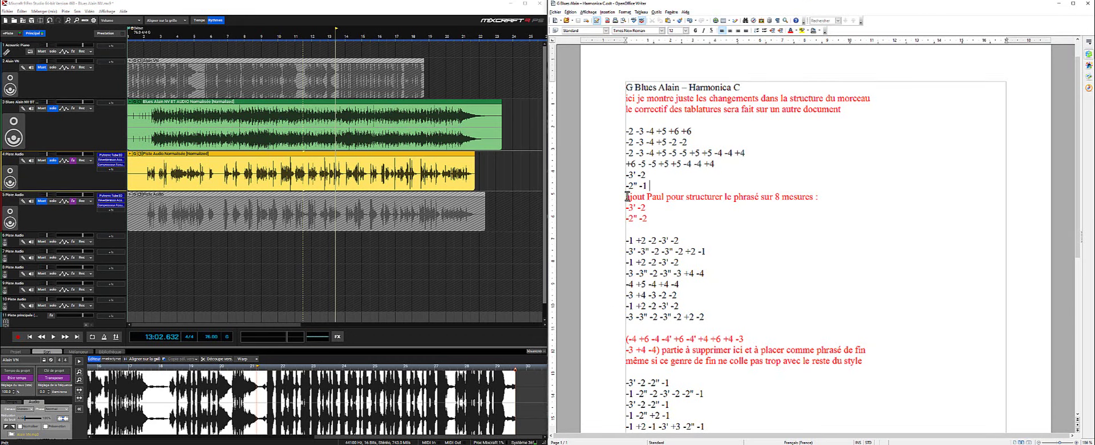
drag(626, 197, 797, 196)
click(797, 196)
scroll(643, 310, down, 4)
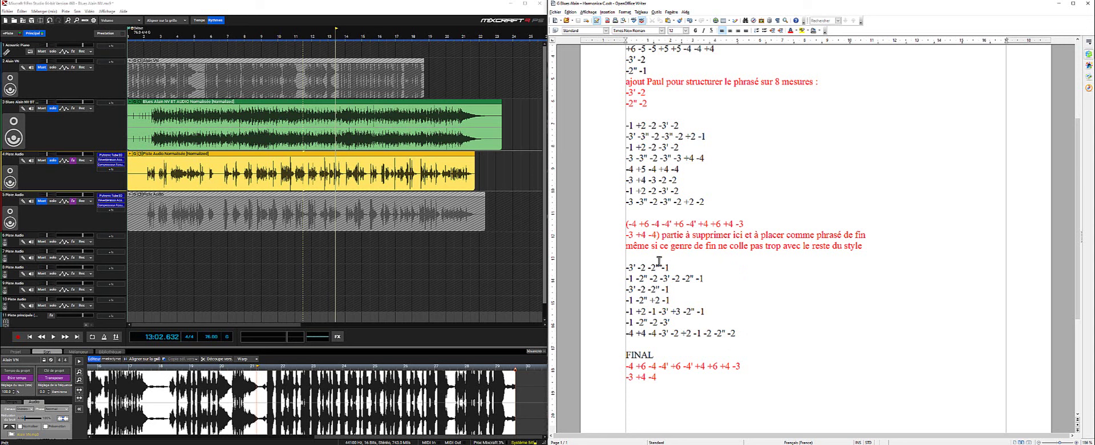
drag(626, 267, 743, 339)
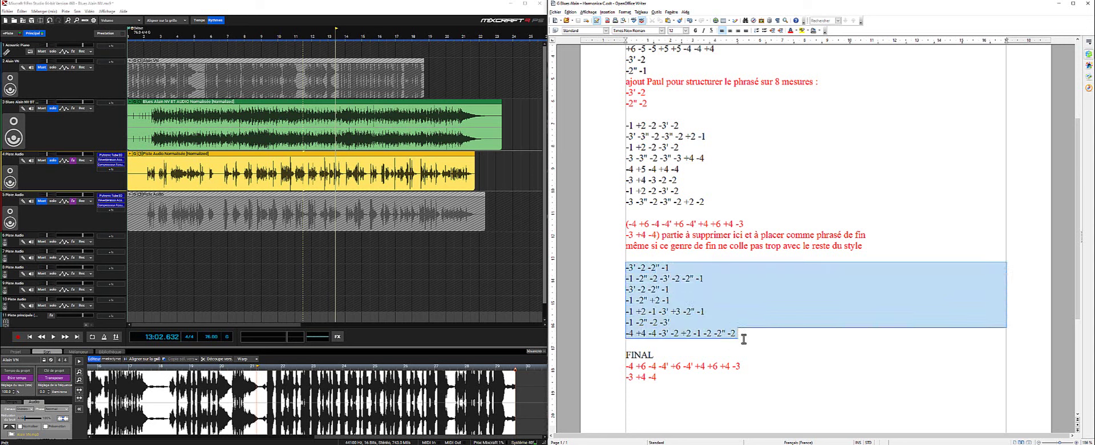
click(677, 380)
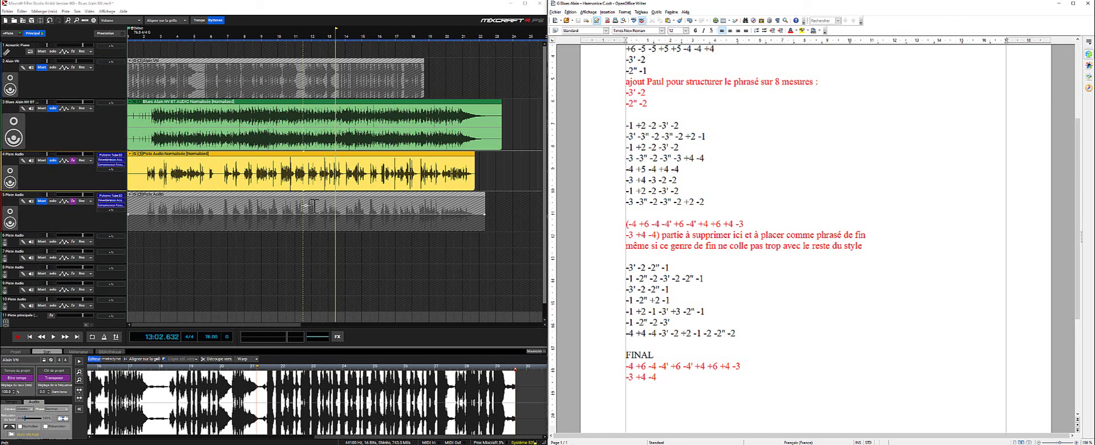
Play the backing track with track 4 from the beginning while following the tablature down to FINAL, and stop playback.
click(303, 170)
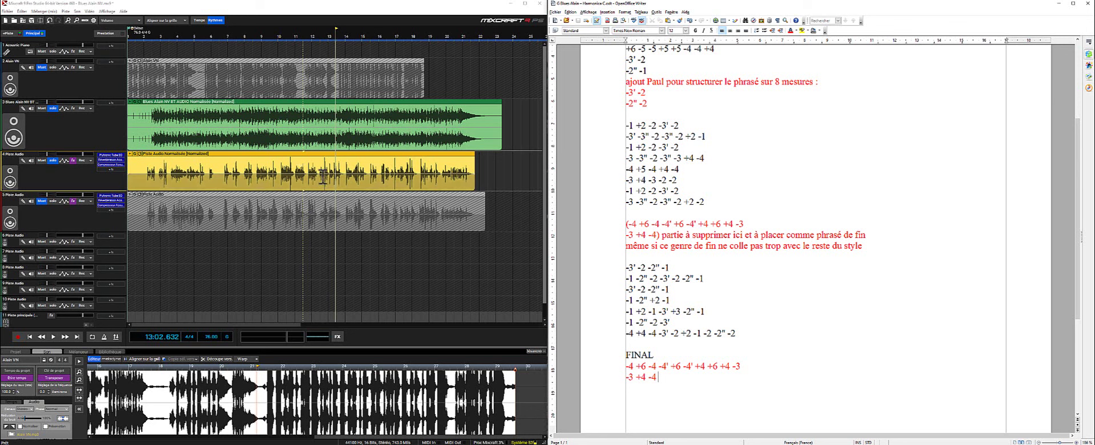
click(29, 336)
click(53, 336)
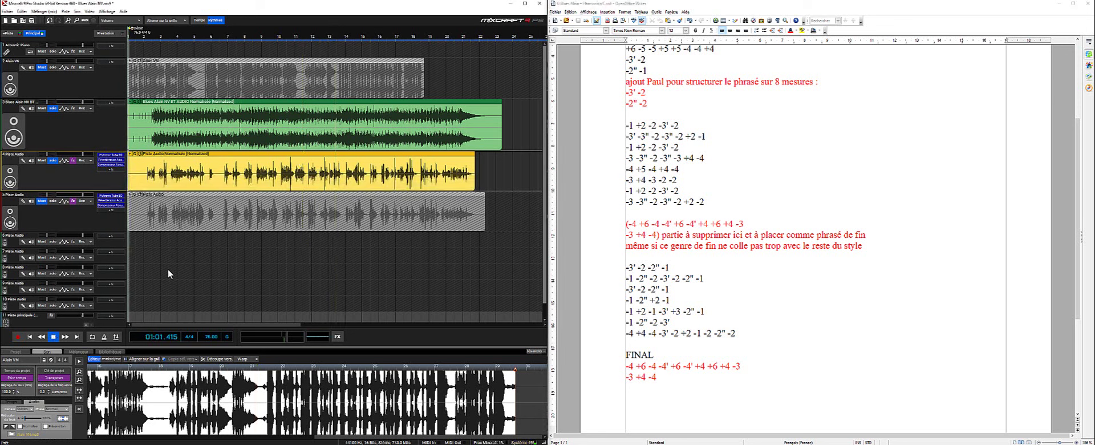
scroll(696, 113, up, 3)
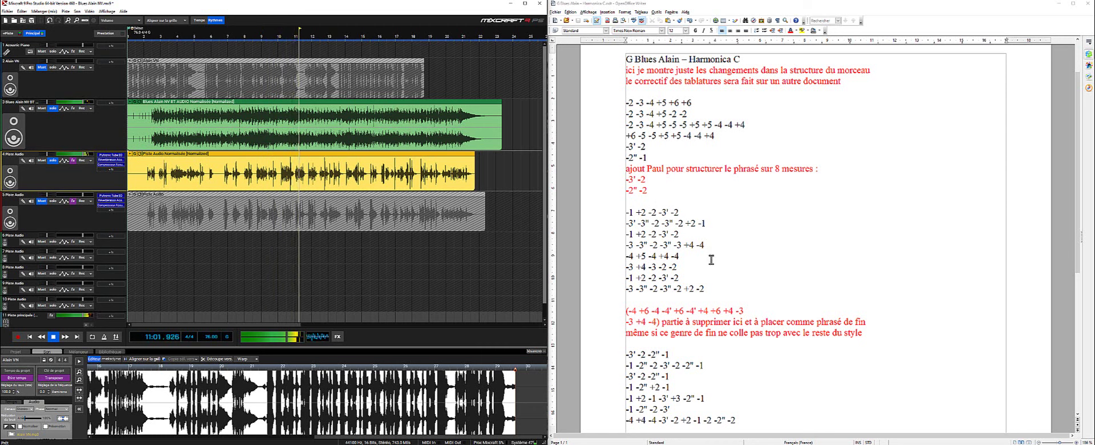
key(Return)
key(Return)
text(FINAL)
key(Return)
text(-4 +6 -4 -4' +6 -4' +4 +6 +4 -3 -3 +4 -4)
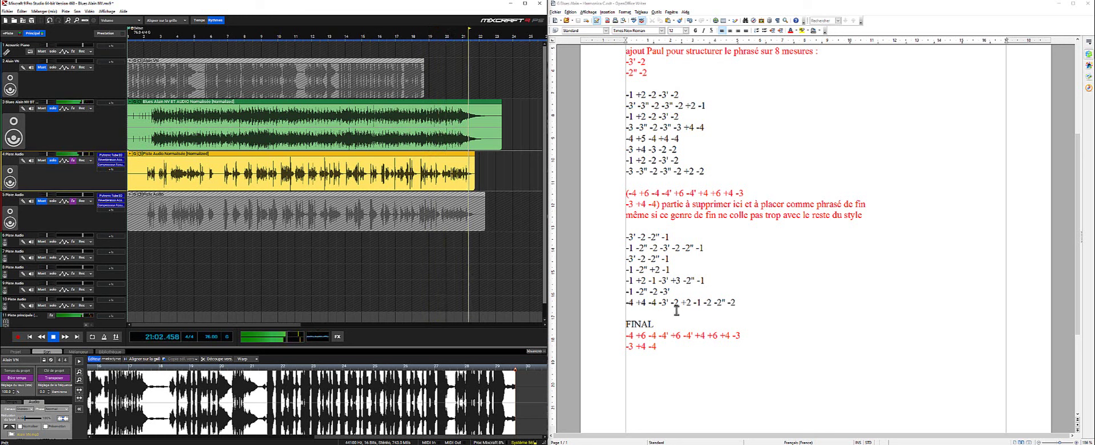
click(53, 337)
Switch to the corrected tablature document and insert -4' before the closing -4 on the second section's fourth line.
scroll(798, 228, up, 4)
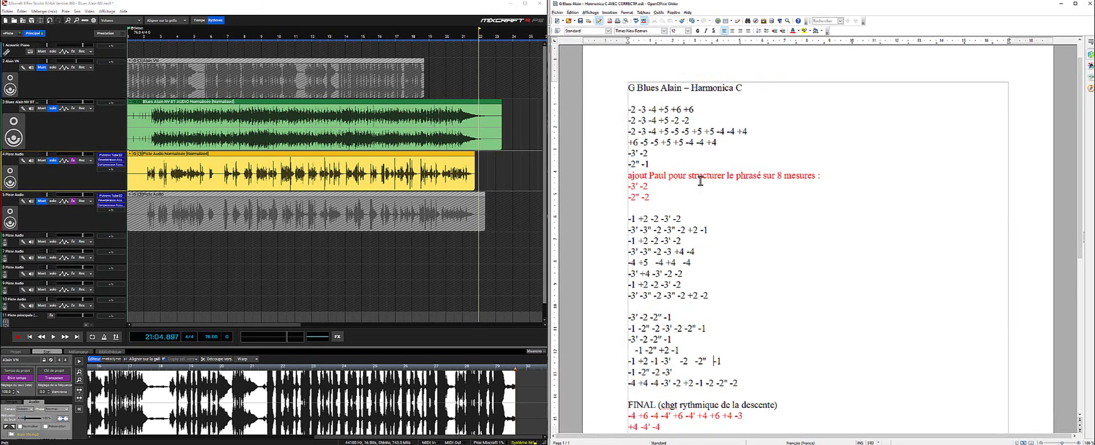
scroll(700, 181, down, 1)
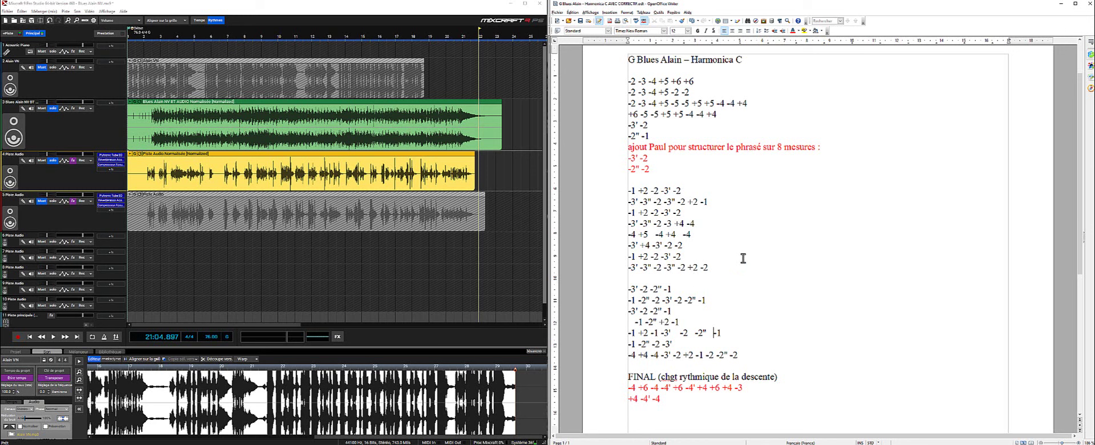
click(686, 224)
text(-4 +5)
key(Caps_Lock)
text(' -4)
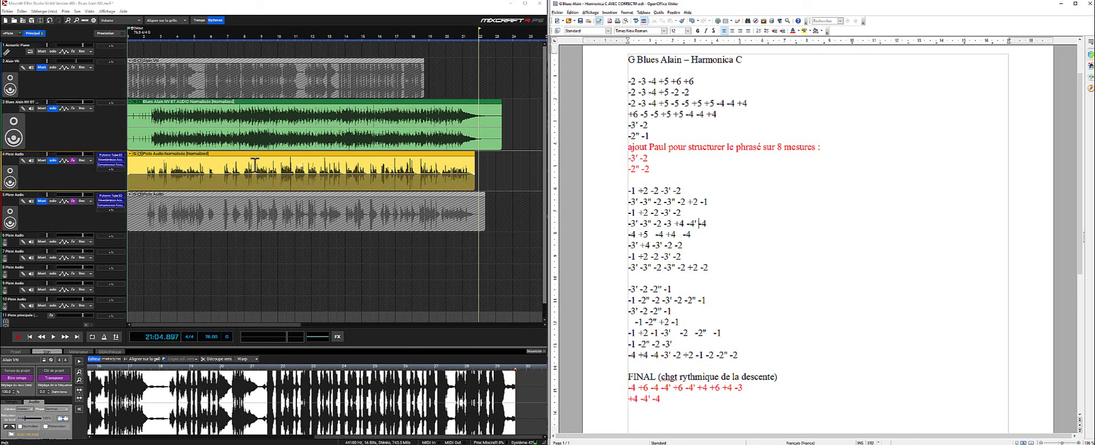
click(42, 161)
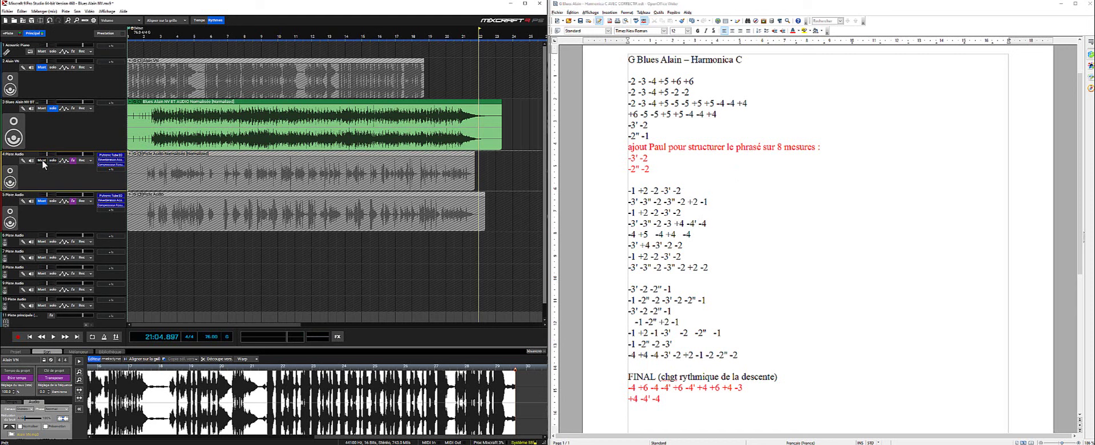
click(42, 200)
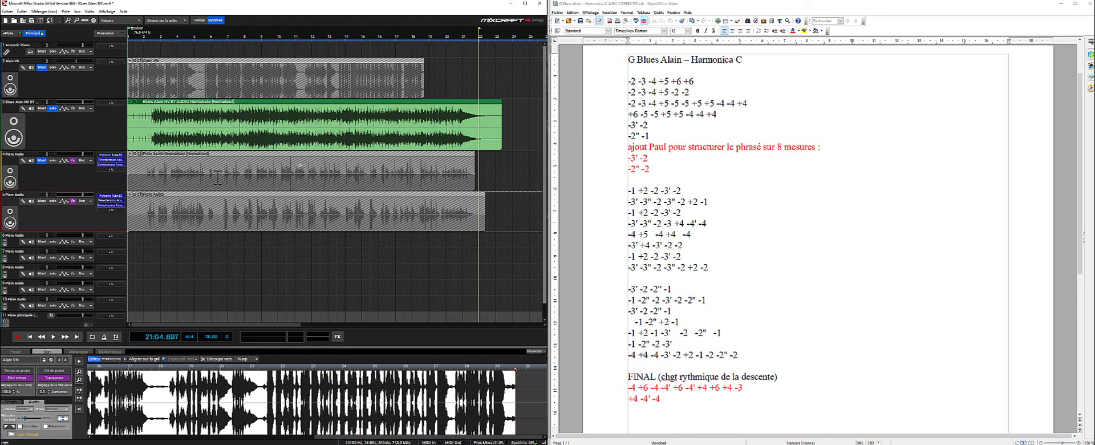
click(53, 200)
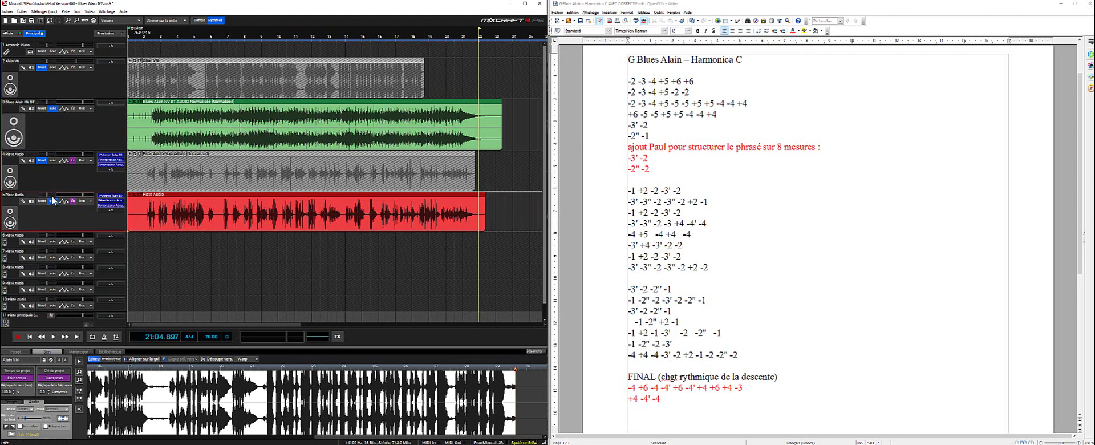
click(42, 201)
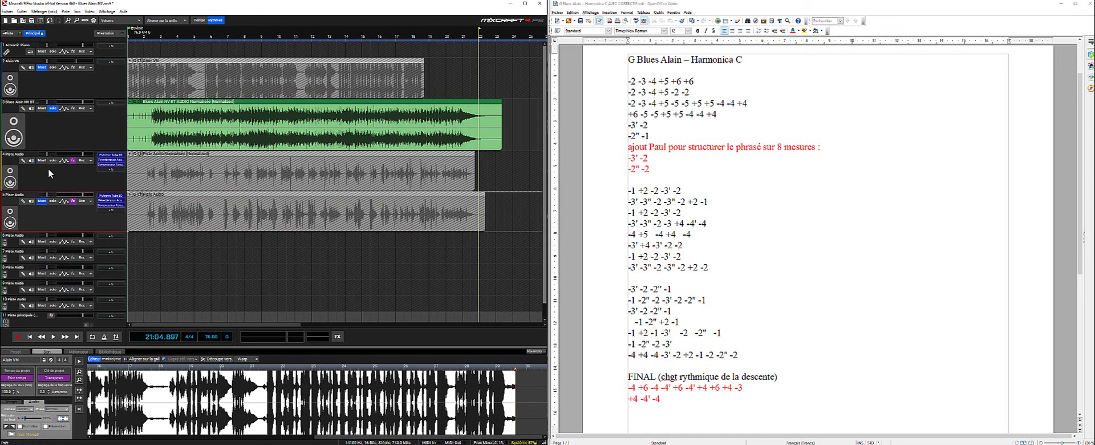
click(52, 161)
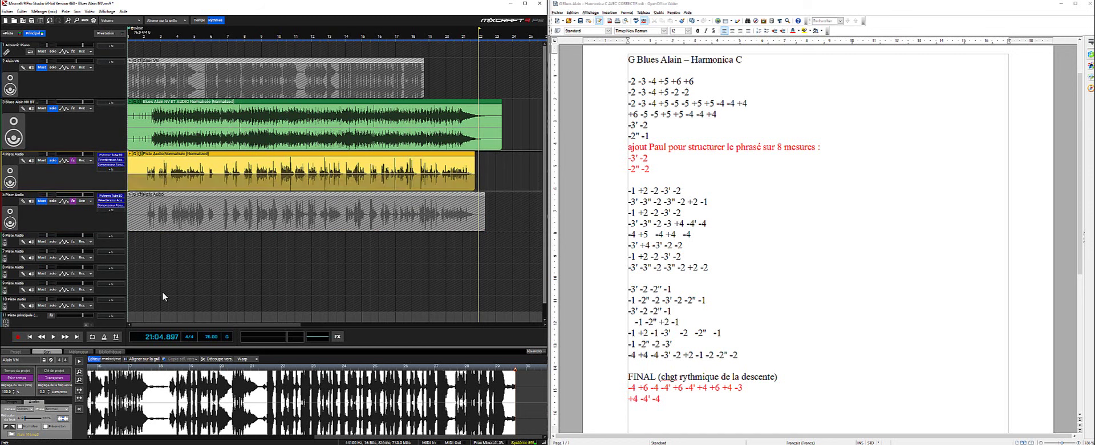
Play the backing track with track 4 from the beginning while following the corrected tablature through FINAL, and stop playback at the end.
click(30, 337)
click(53, 337)
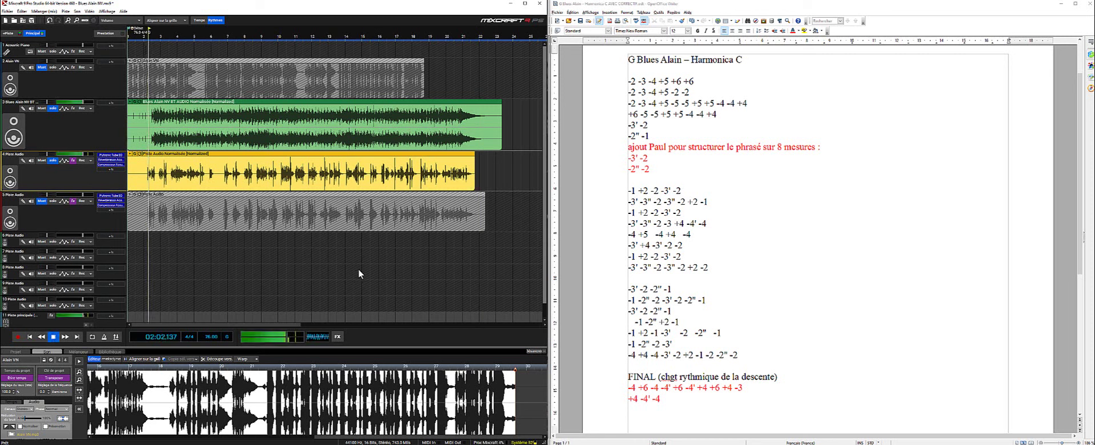
click(698, 82)
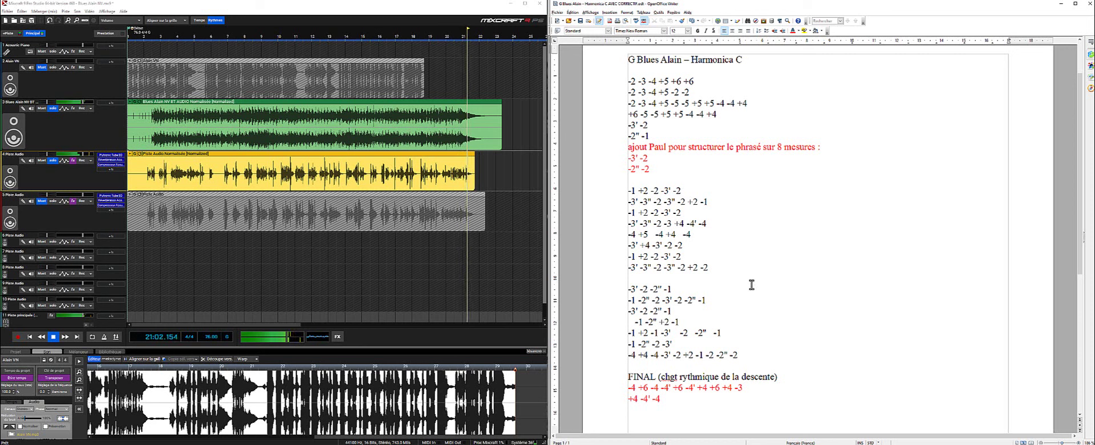
click(51, 338)
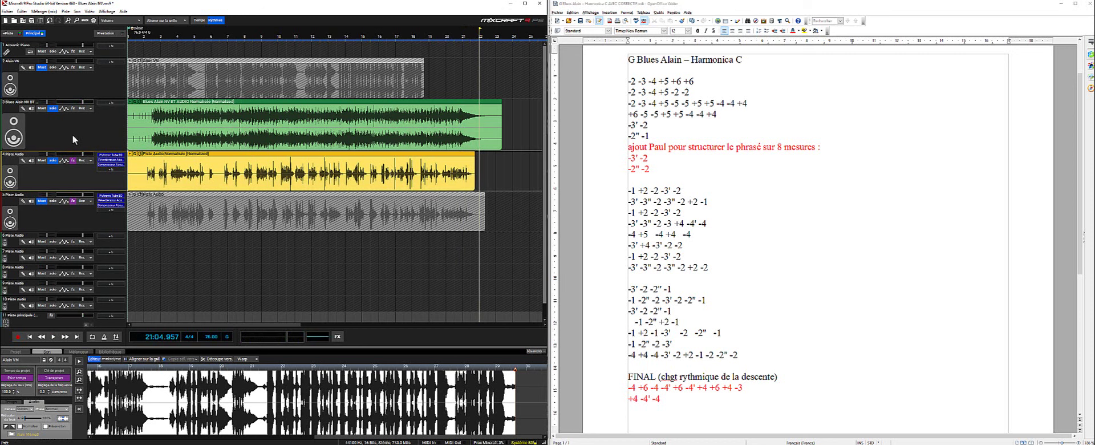
Solo track 5 in place of track 4, play it with the backing track from the beginning against the tablature, and stop at the end.
click(51, 160)
click(52, 200)
click(30, 336)
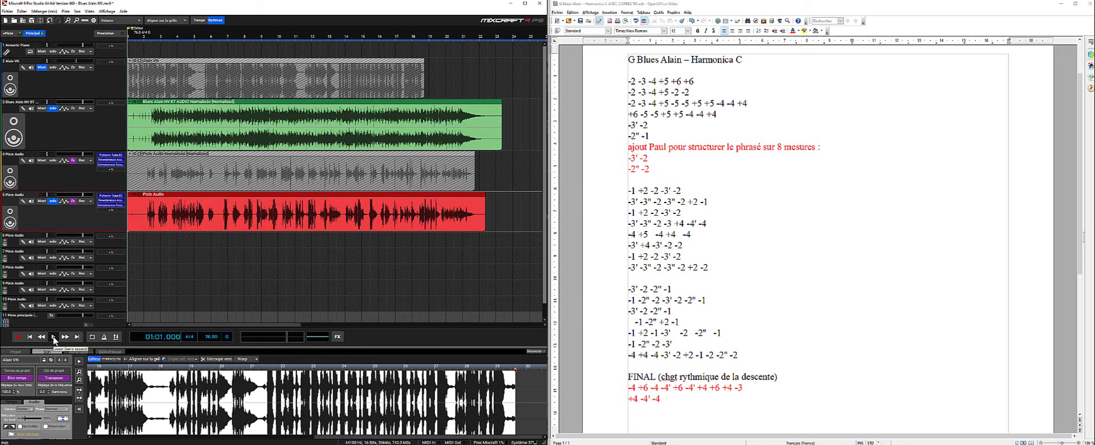
click(53, 337)
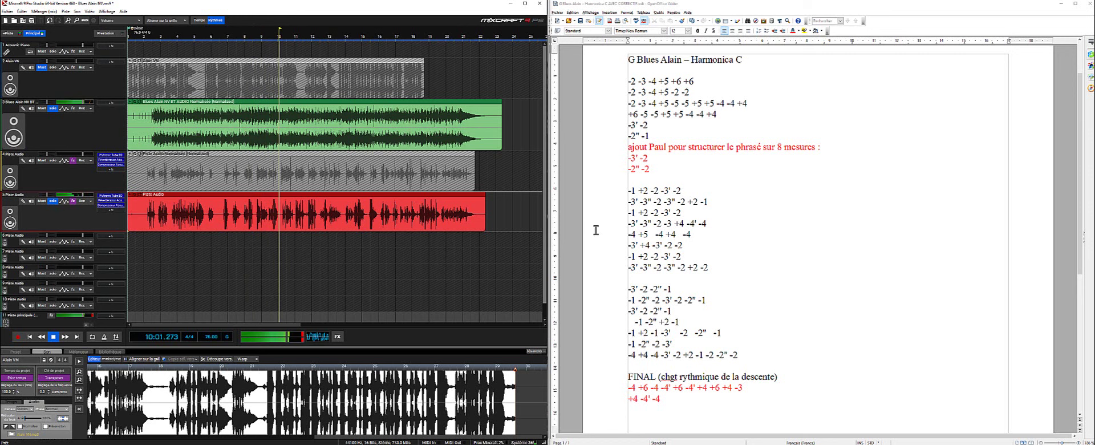
click(760, 220)
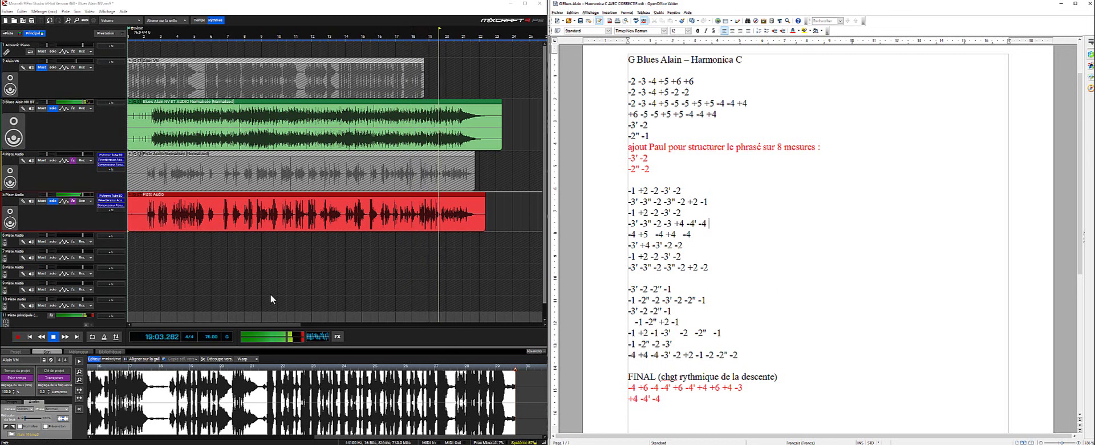
key(space)
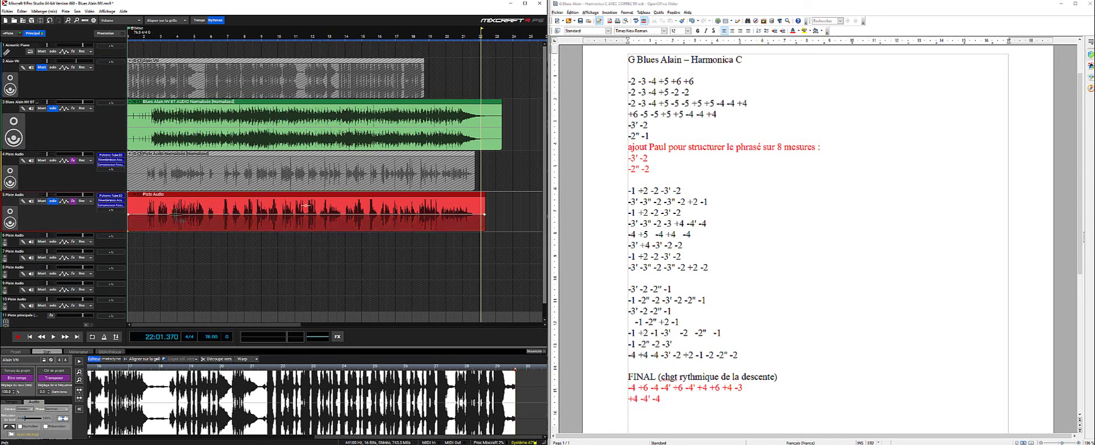